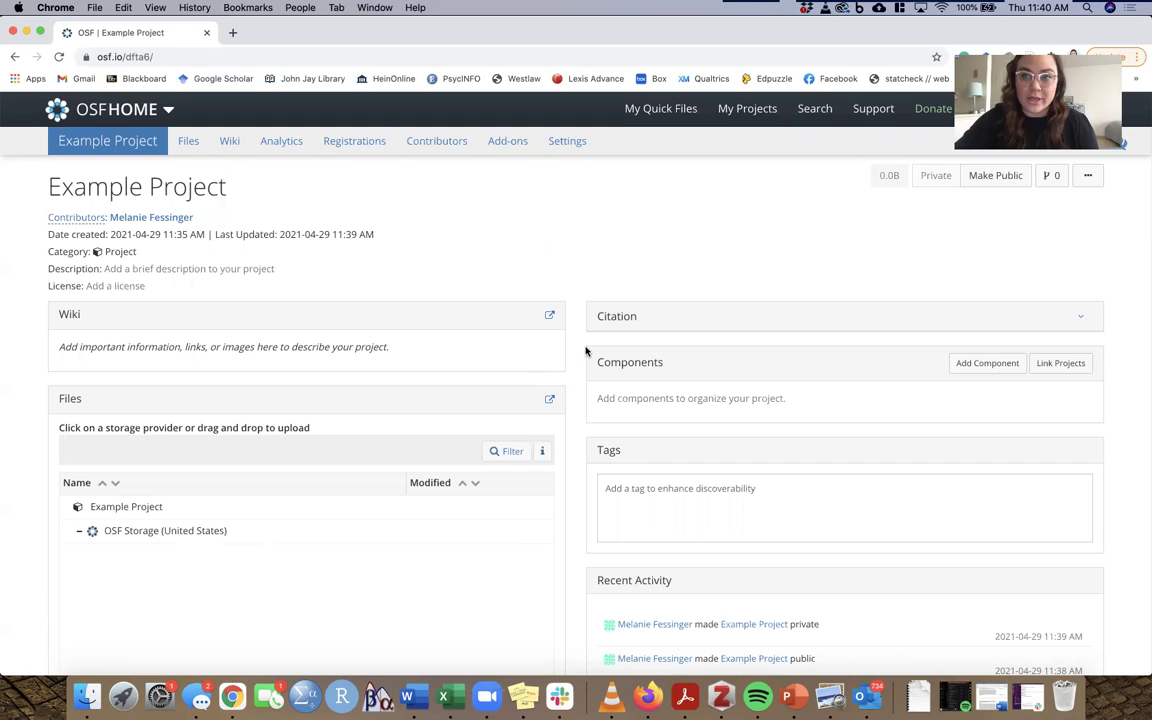
Review the project's citation with its OSF link, the contributor line and the recent activity on the overview page.
left_click(748, 322)
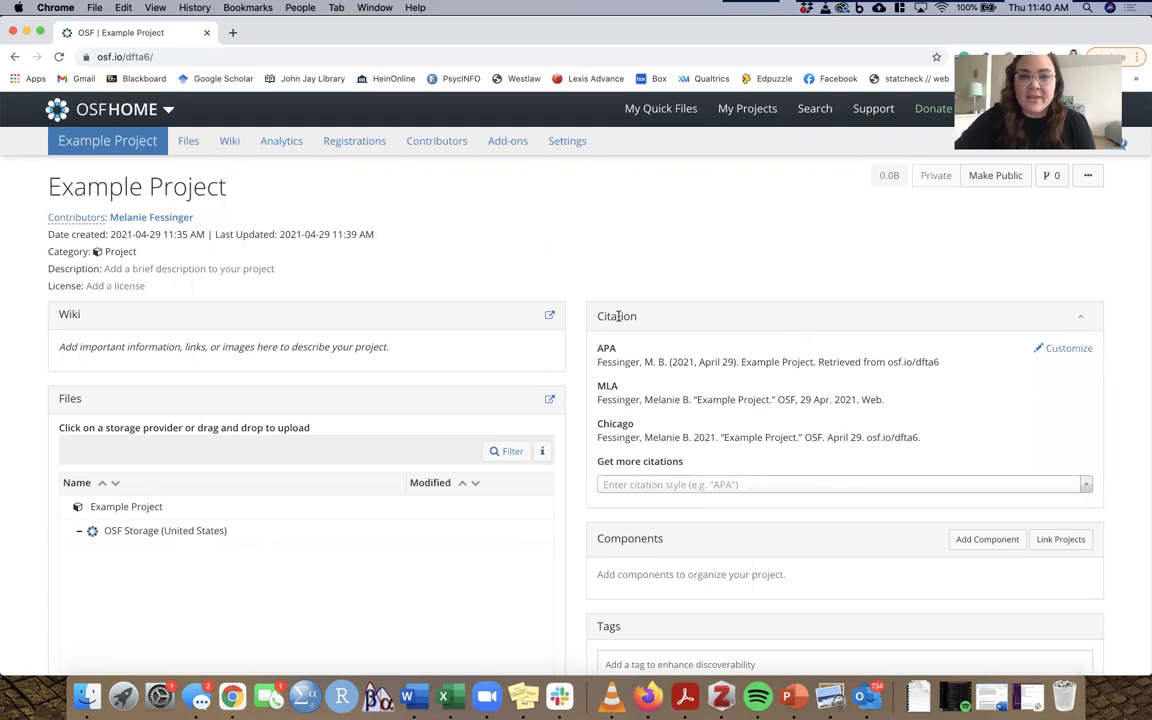
left_click_drag(941, 362, 886, 355)
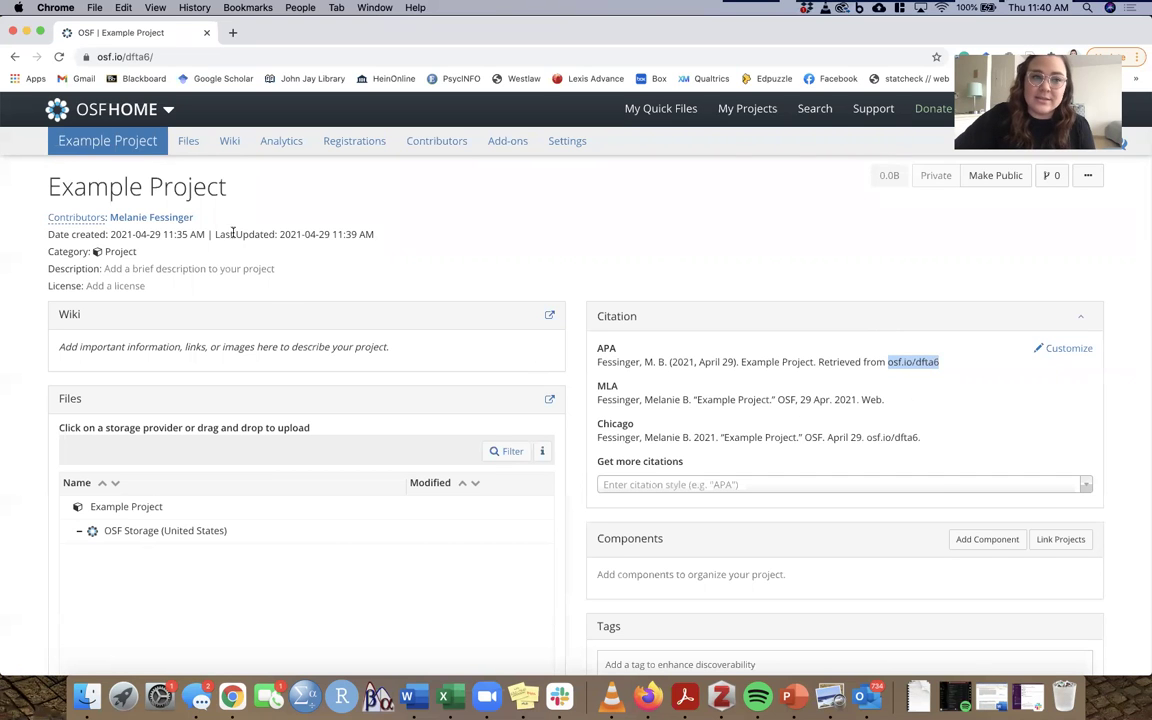
left_click_drag(196, 218, 81, 218)
scroll(690, 394, "down", 5)
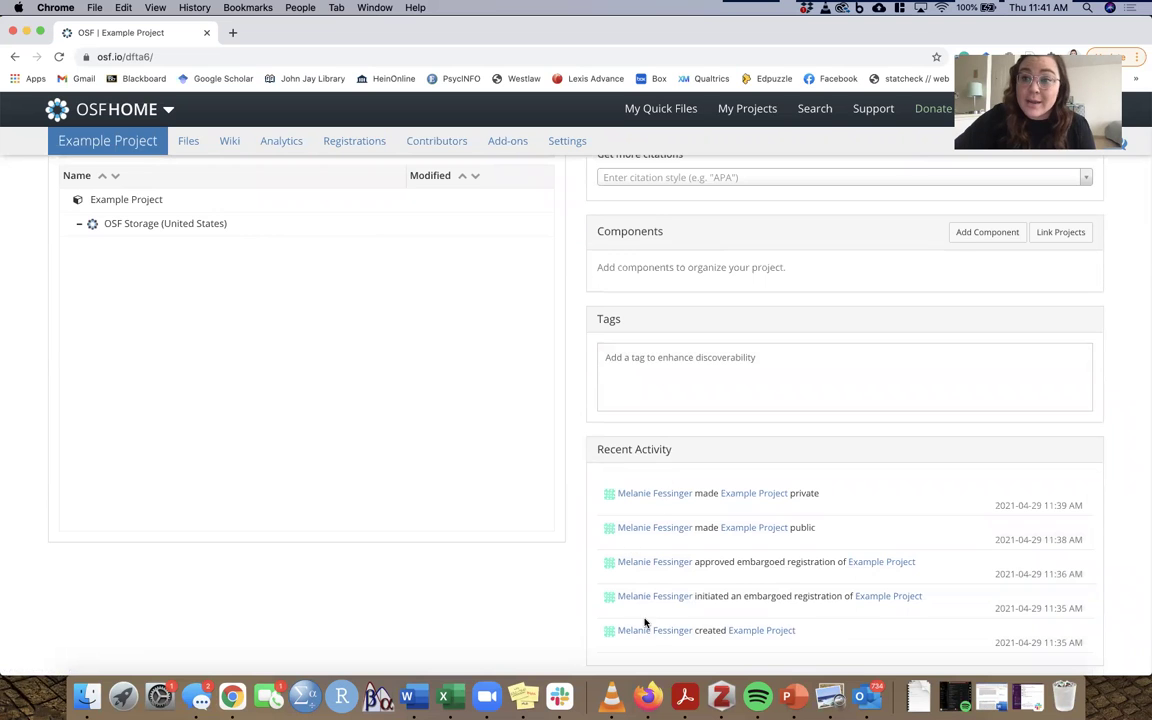
scroll(645, 623, "up", 5)
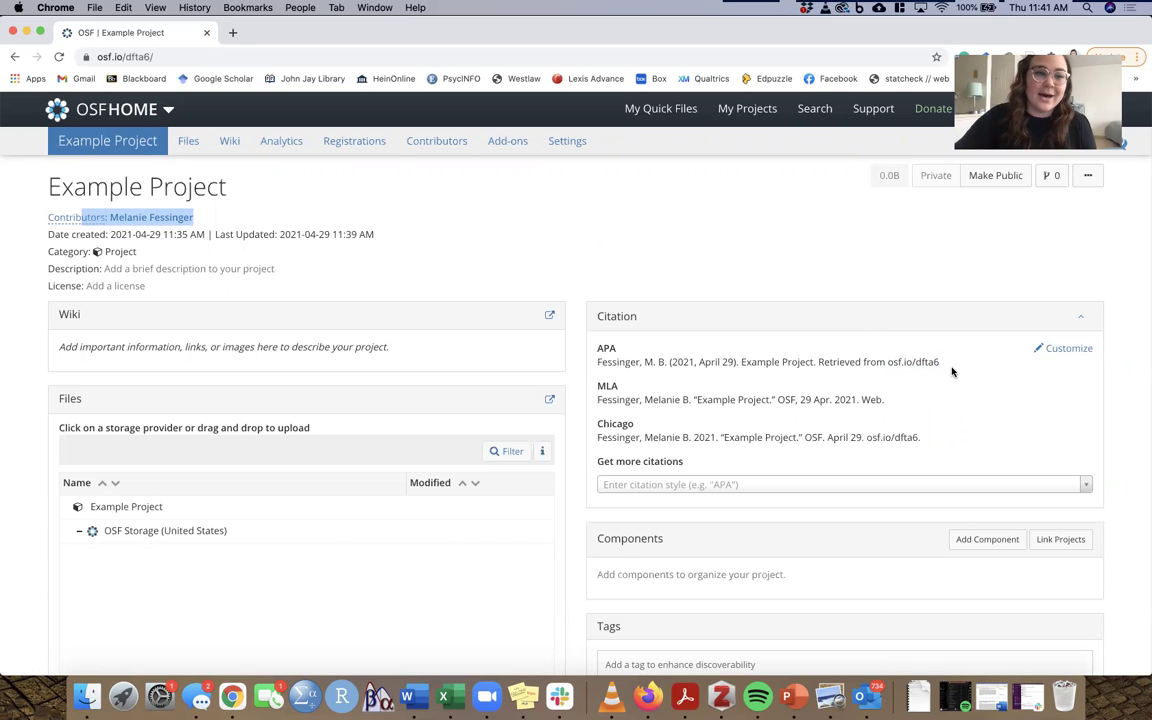
Make Example Project public and accept the warning about sensitive information.
left_click(931, 219)
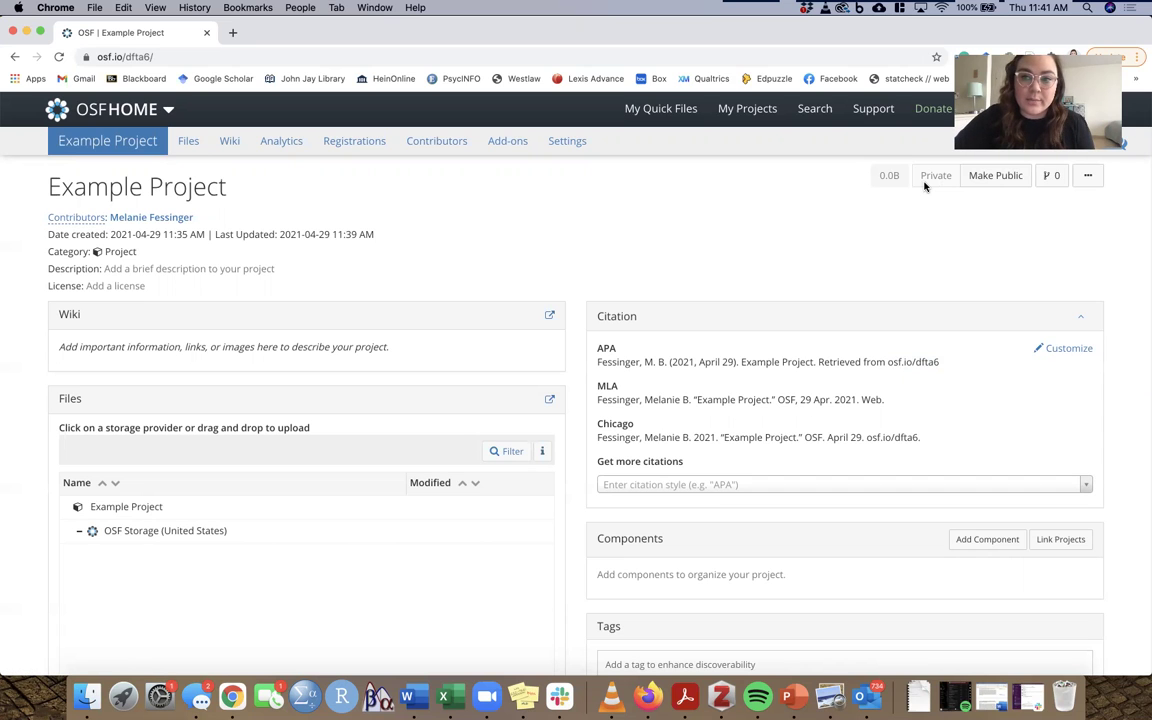
left_click(995, 176)
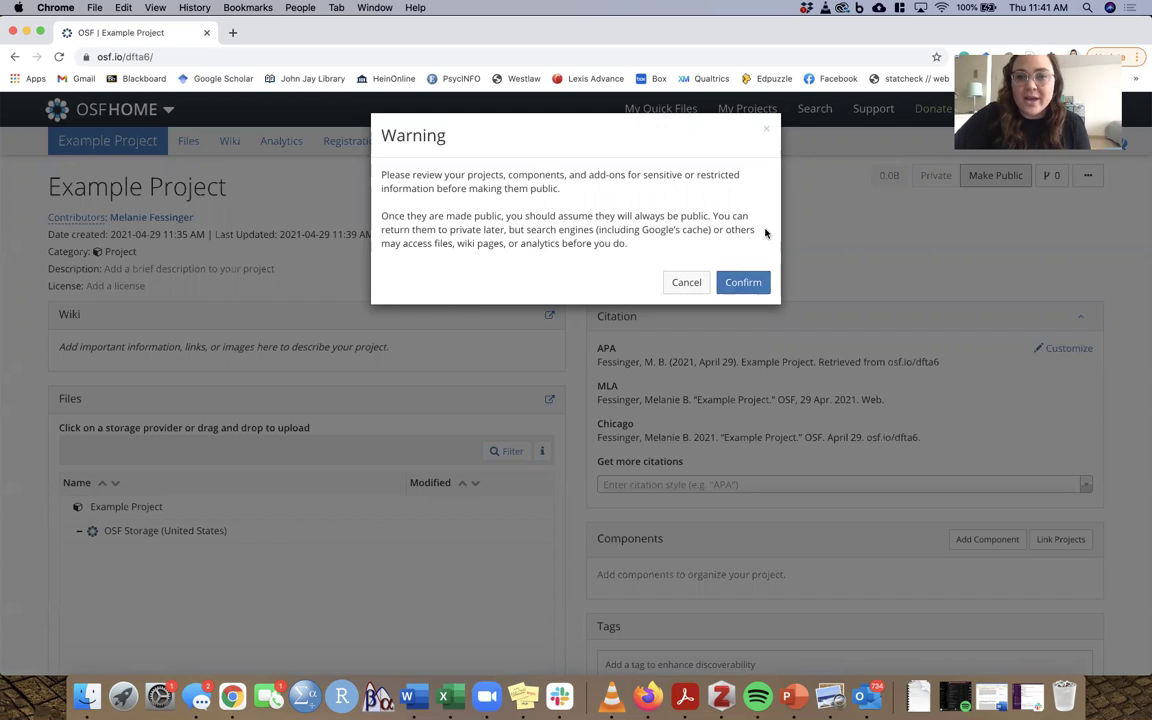
left_click(756, 282)
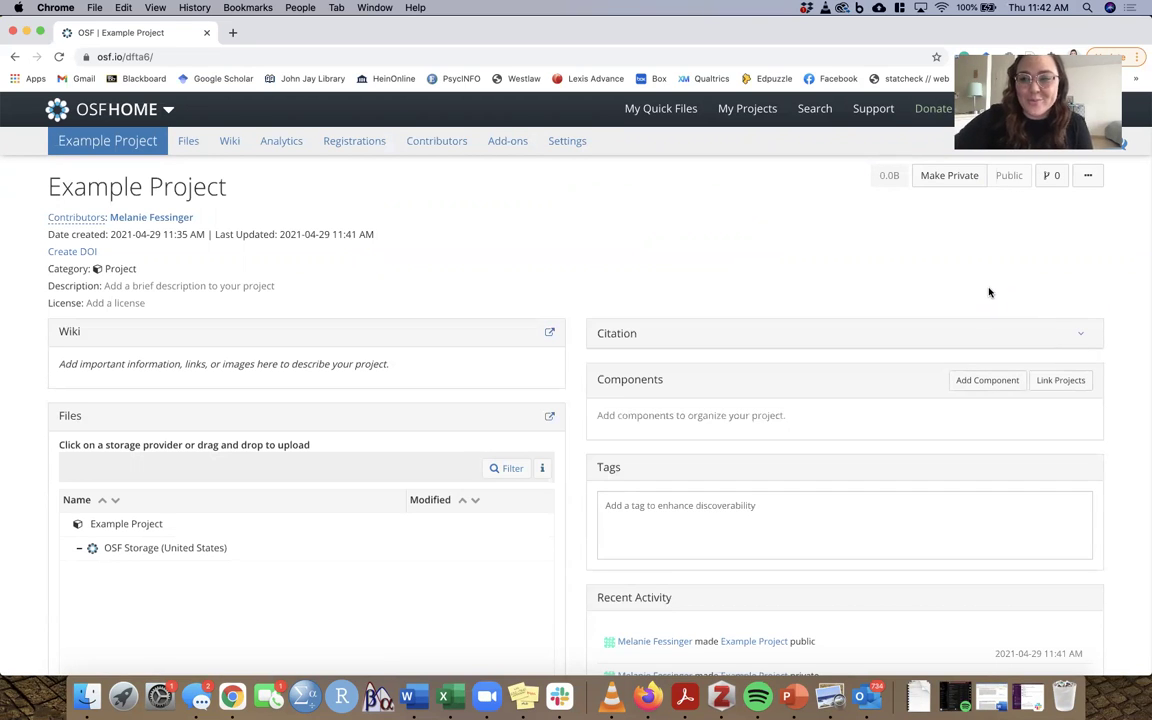
Expand the public project's citation and highlight the OSF link in the APA entry.
left_click(1086, 337)
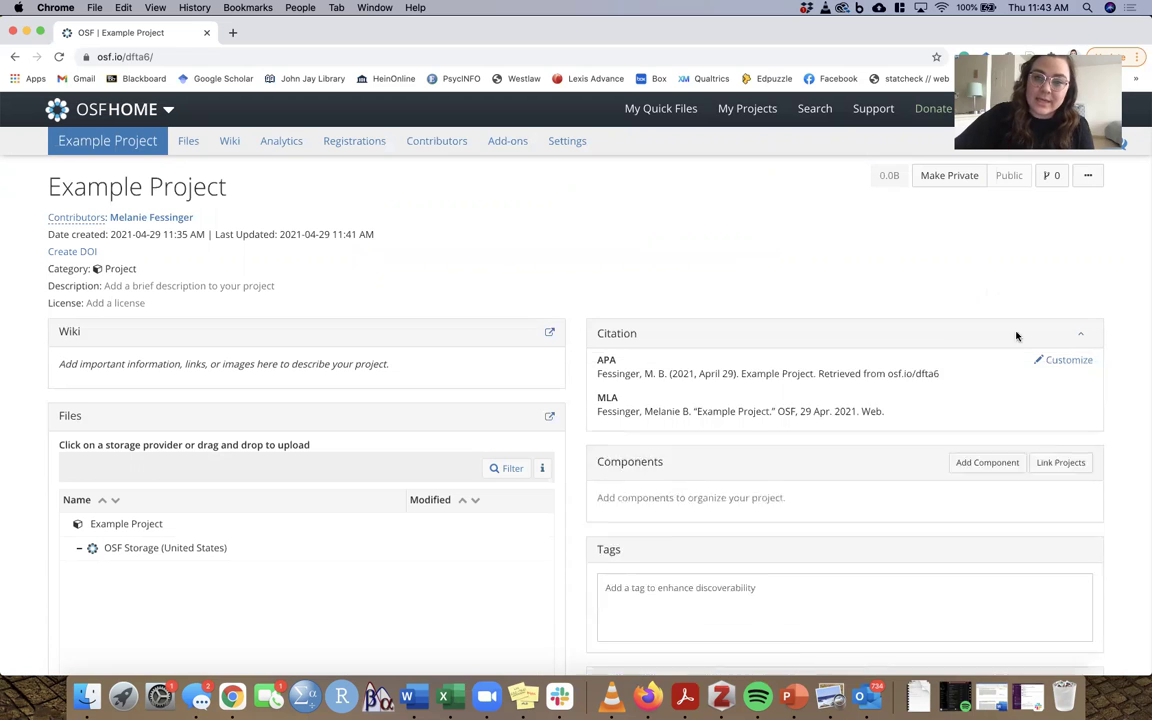
left_click_drag(940, 379, 888, 379)
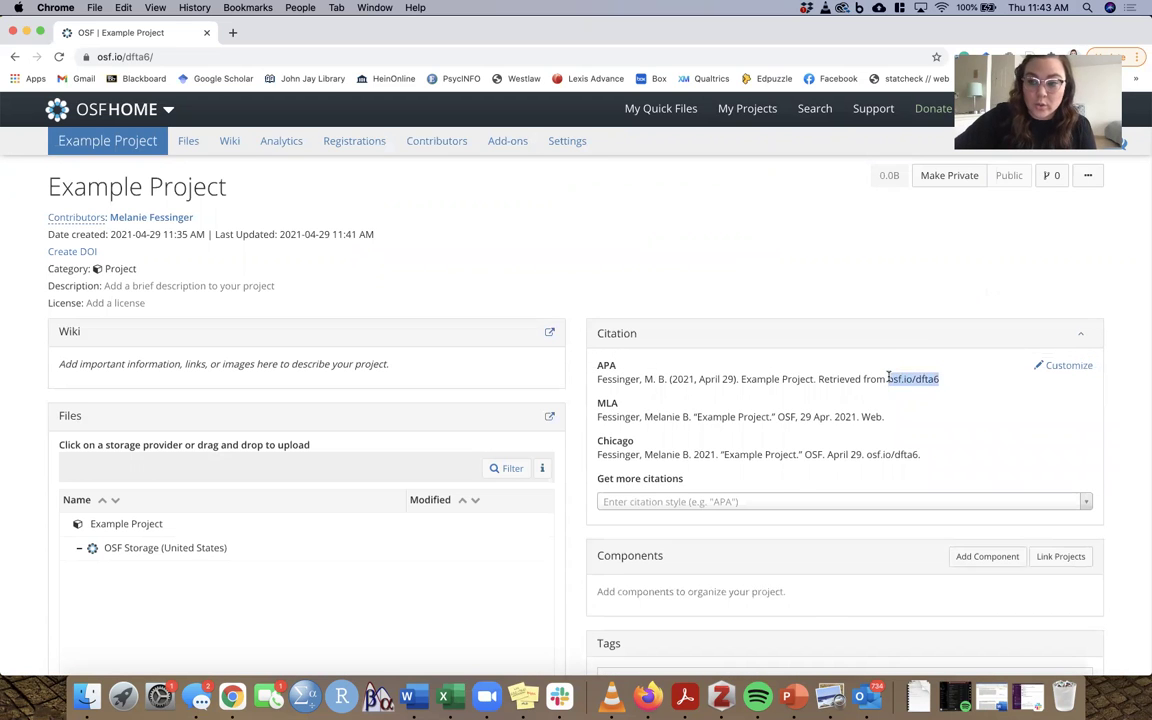
left_click(902, 287)
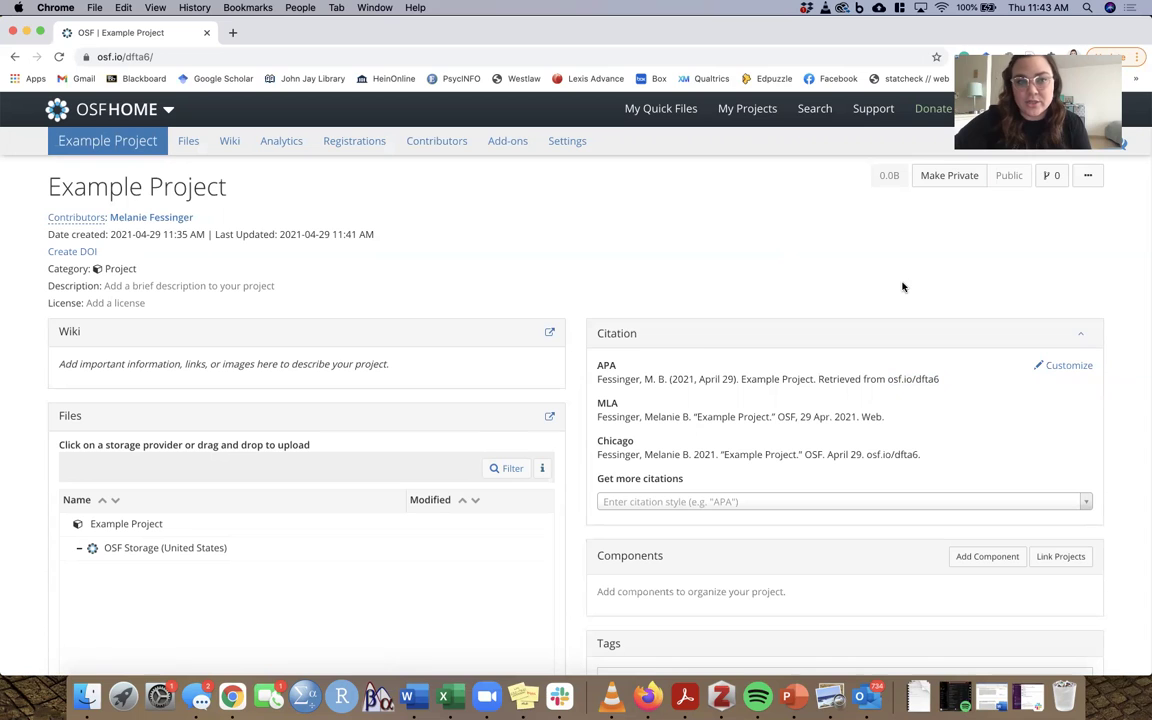
Open the project's embargoed registration and request that its embargo end early.
left_click(349, 138)
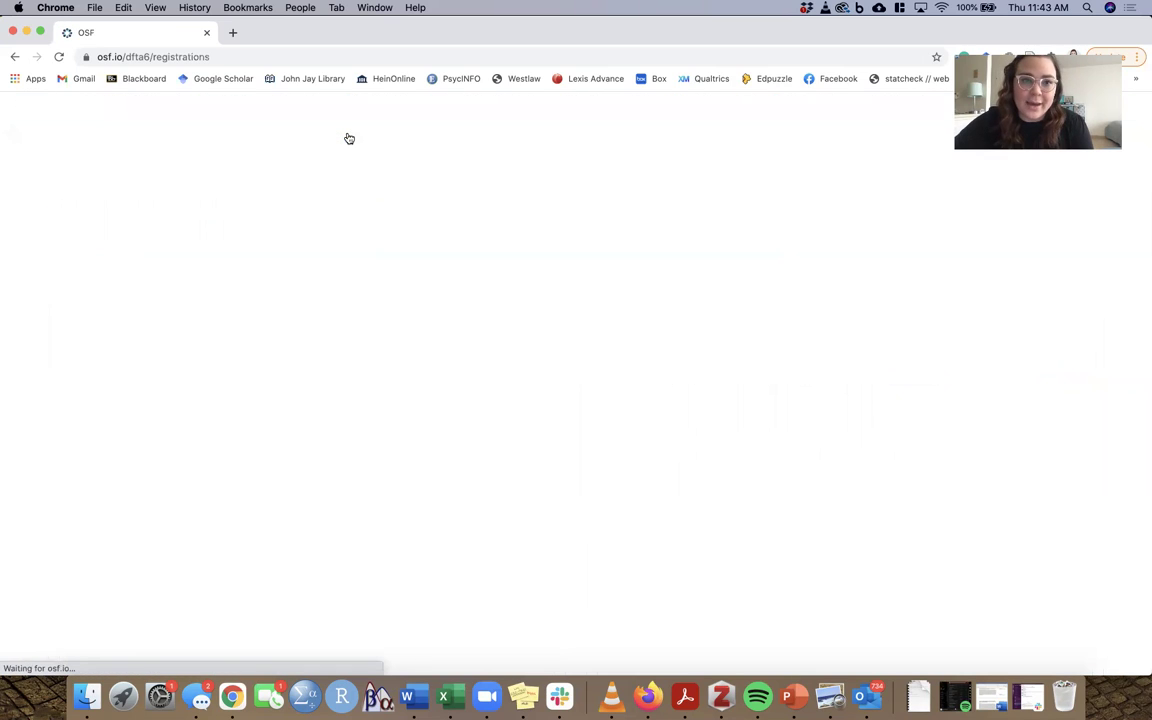
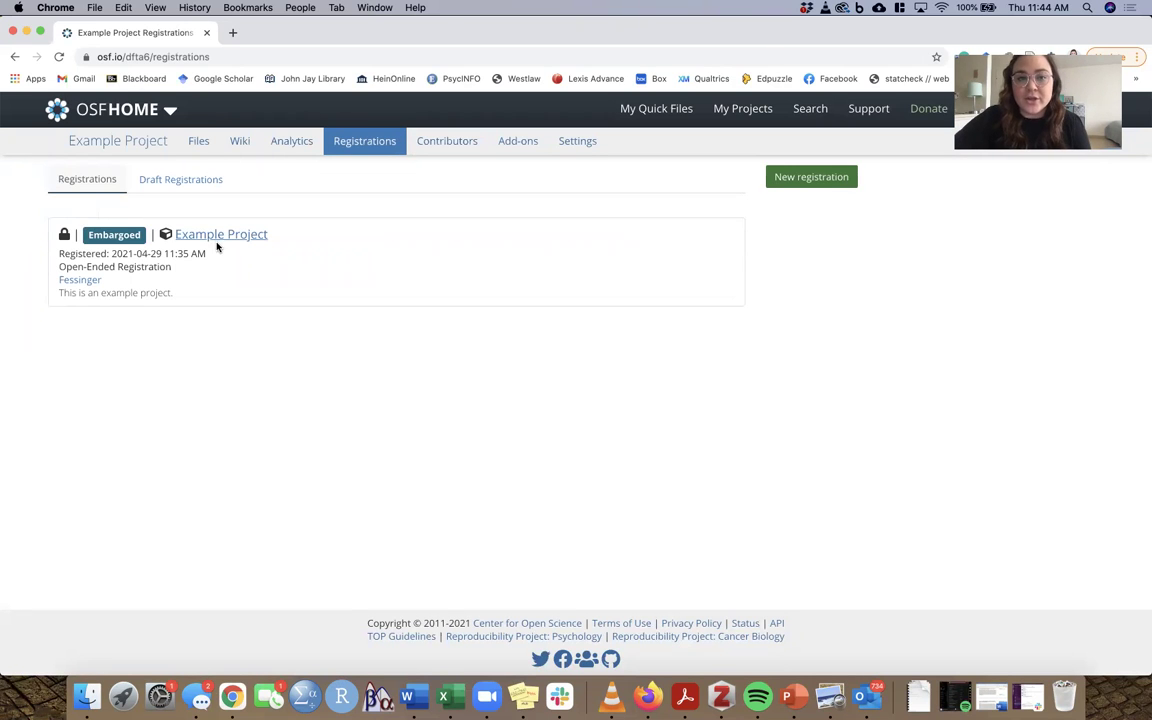
left_click(128, 236)
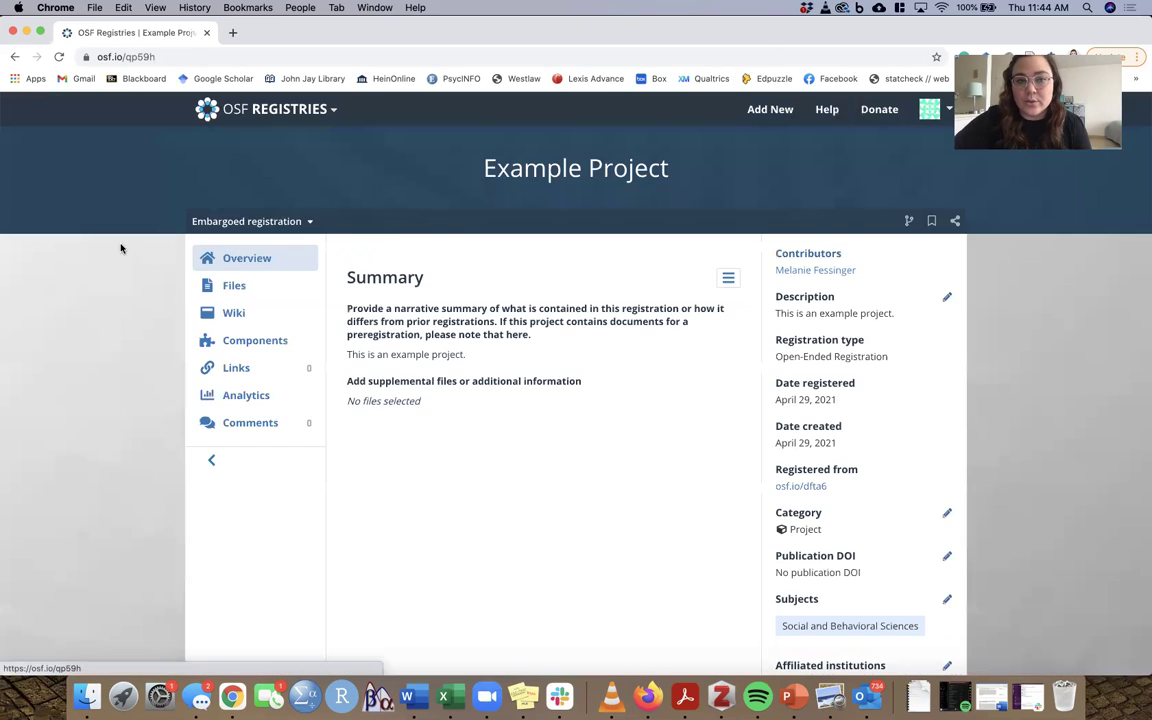
left_click(310, 222)
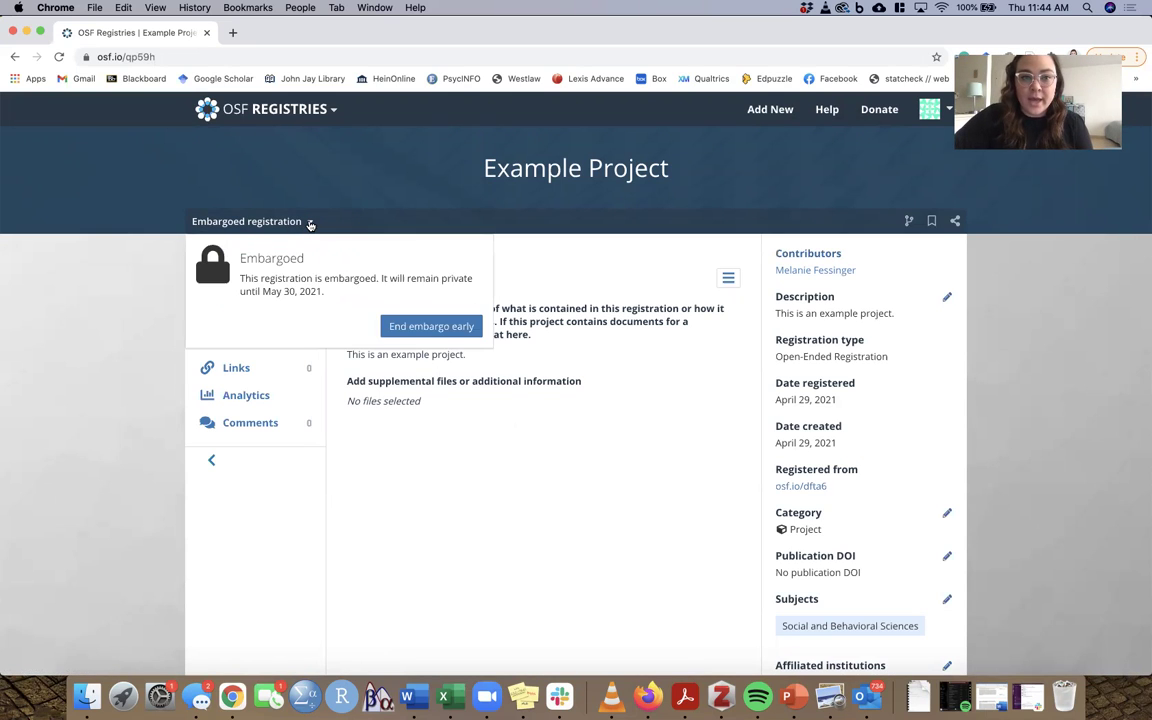
left_click(416, 336)
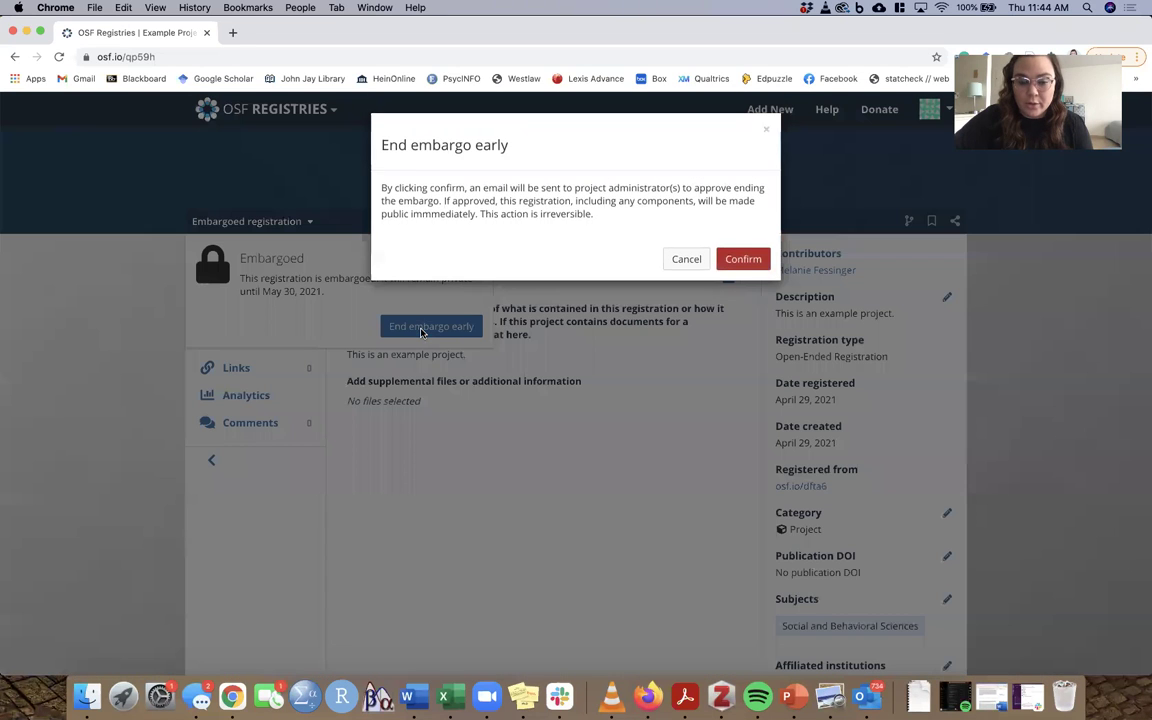
left_click(747, 258)
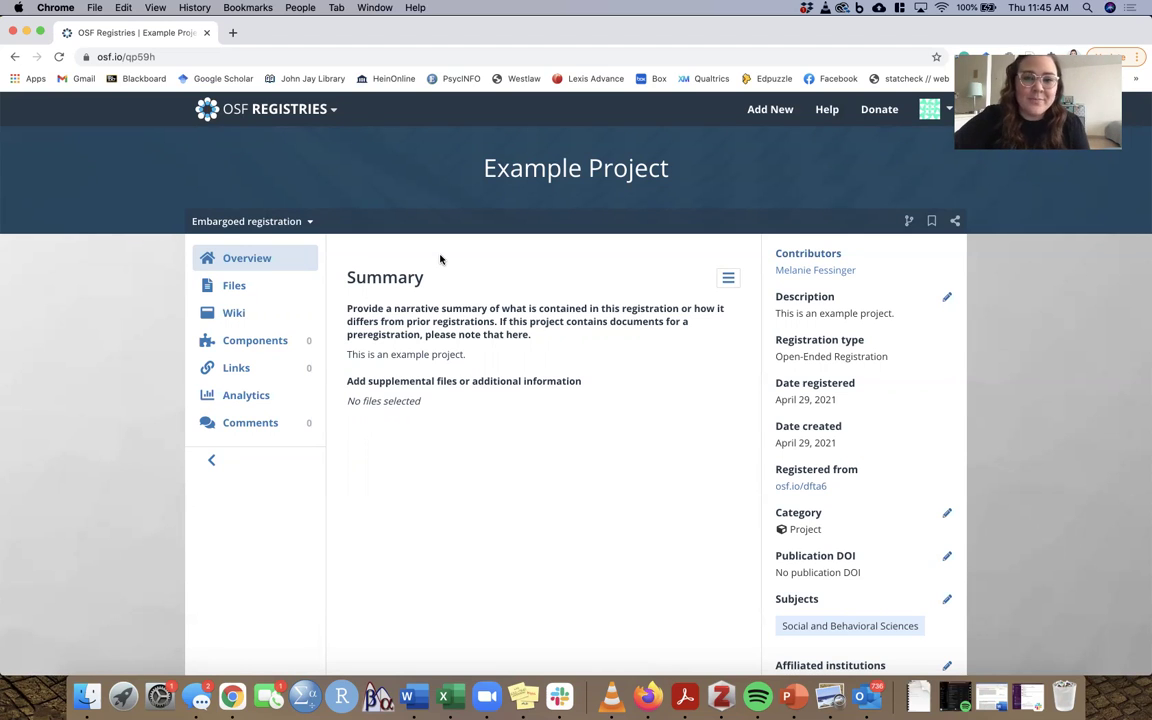
From the registration's contributors page, start a new view-only link named "Pre-registration link for blind peer review".
left_click(819, 257)
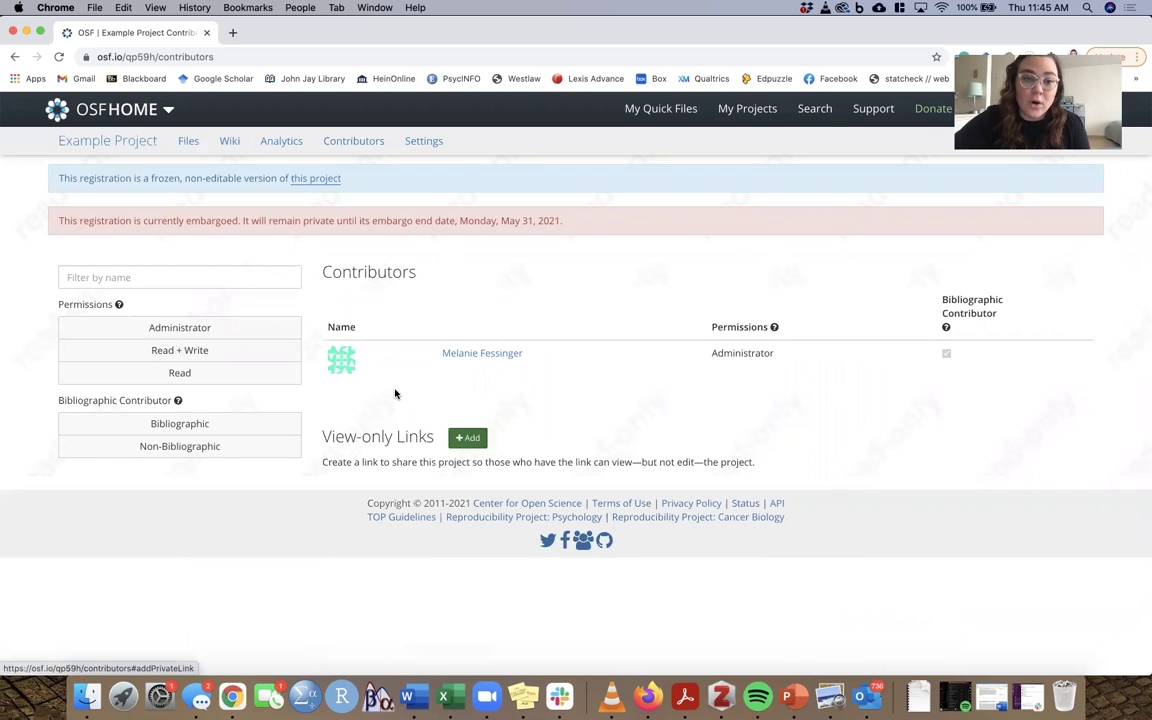
left_click(463, 439)
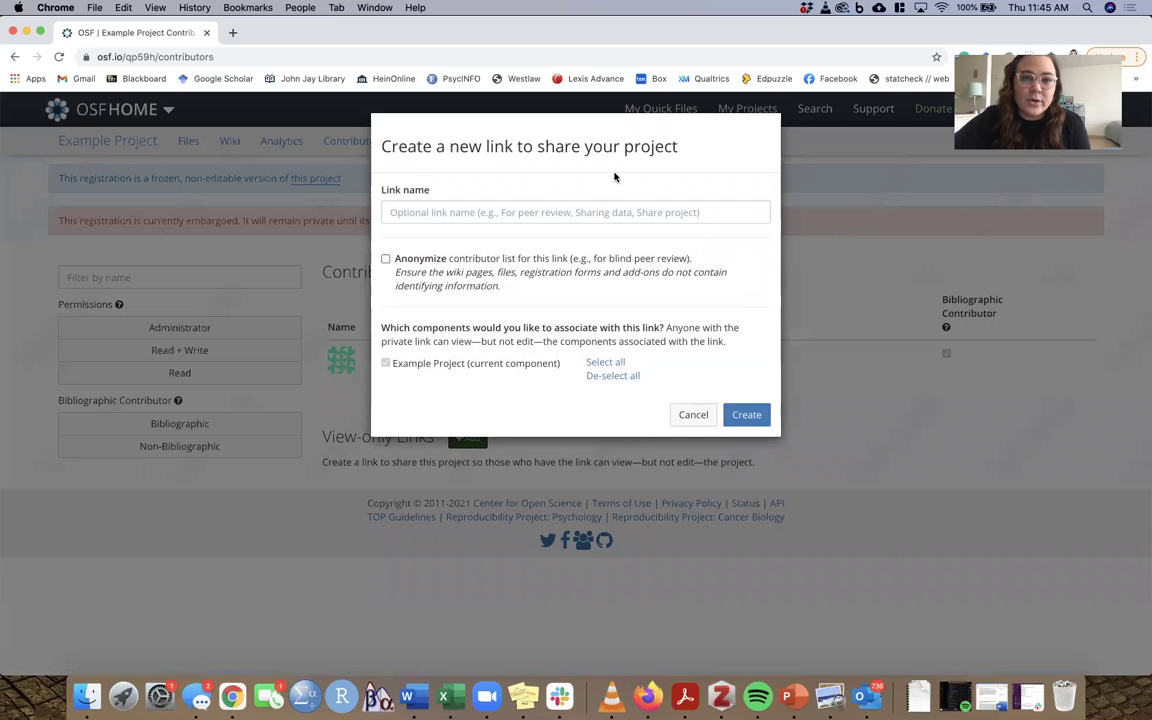
left_click(471, 216)
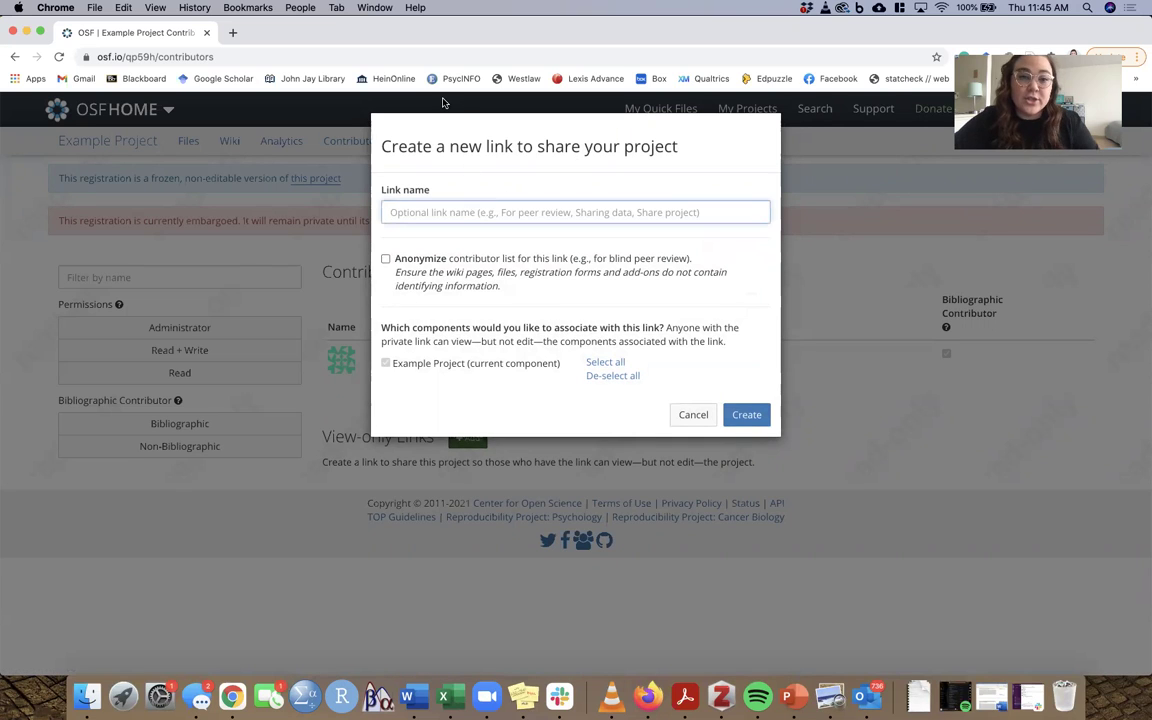
type("Blinded")
key("super+a")
type("Pre-rest")
key("BackSpace")
key("BackSpace")
type("g")
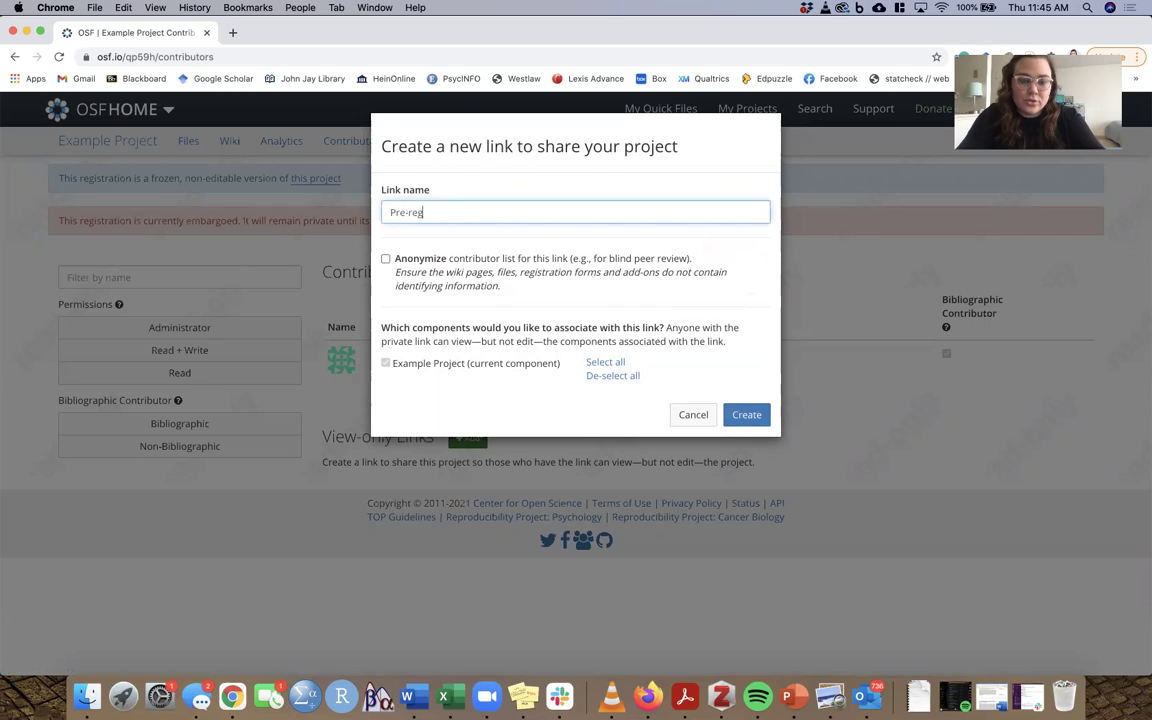
type("istration link for bl")
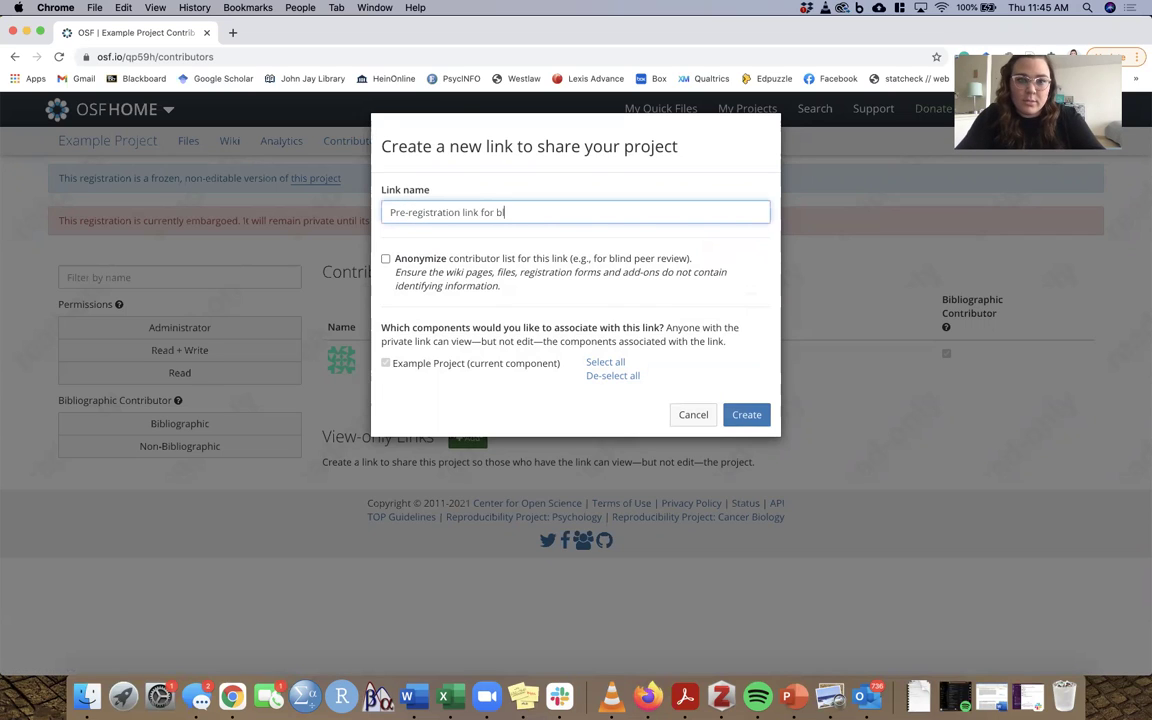
type("ind peer review")
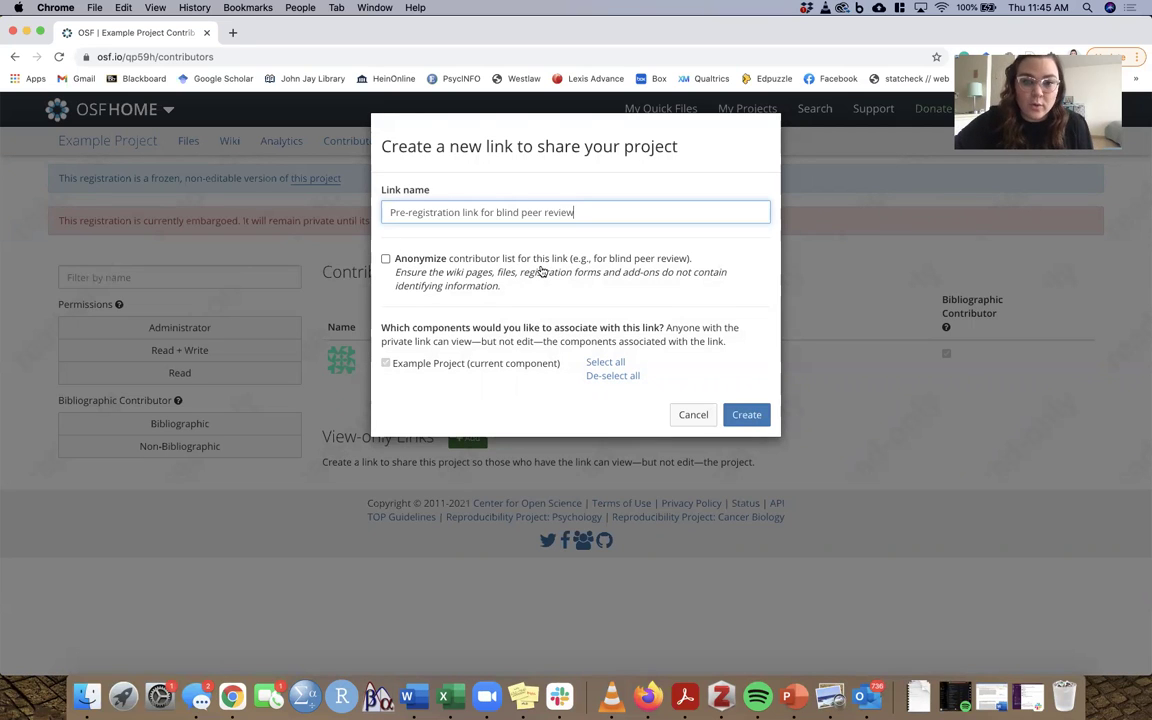
Create the registration link with an anonymized contributor list and select its URL.
left_click(463, 258)
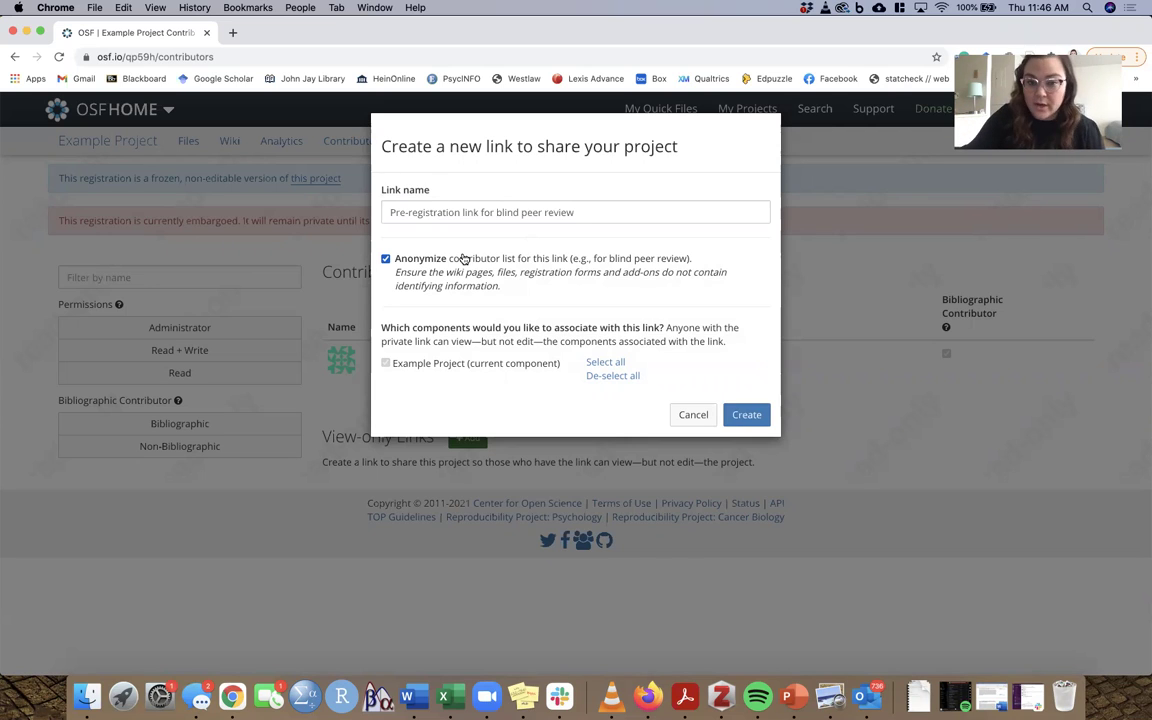
left_click(743, 416)
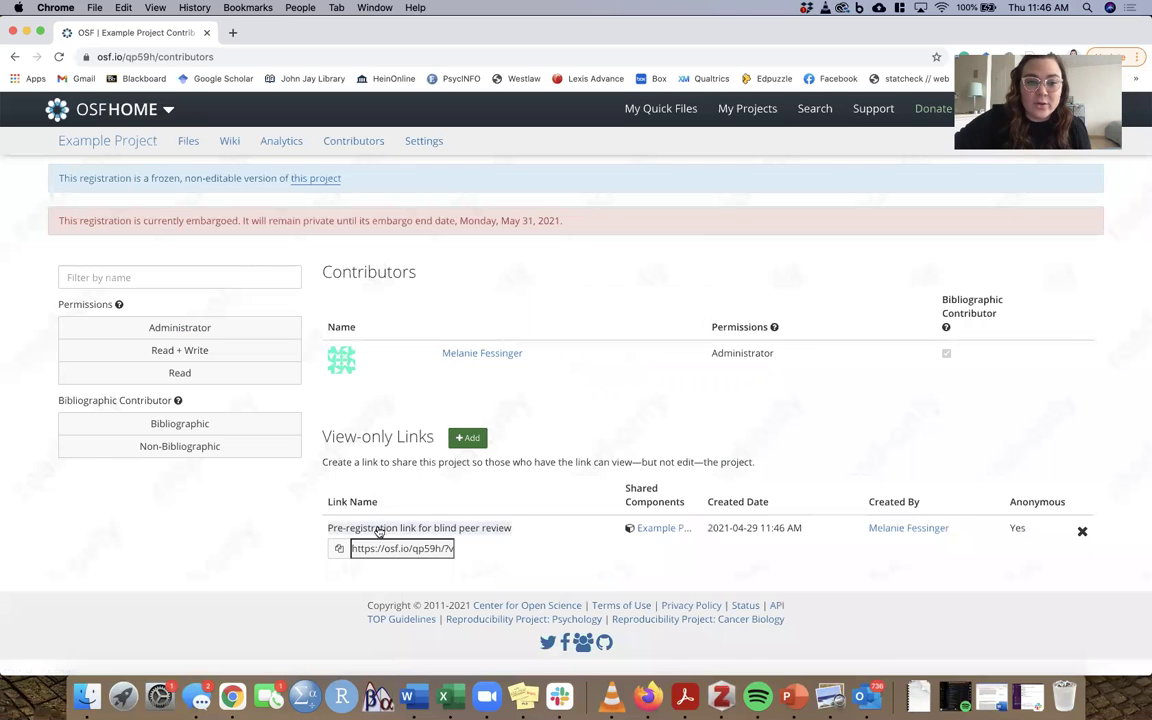
left_click(384, 548)
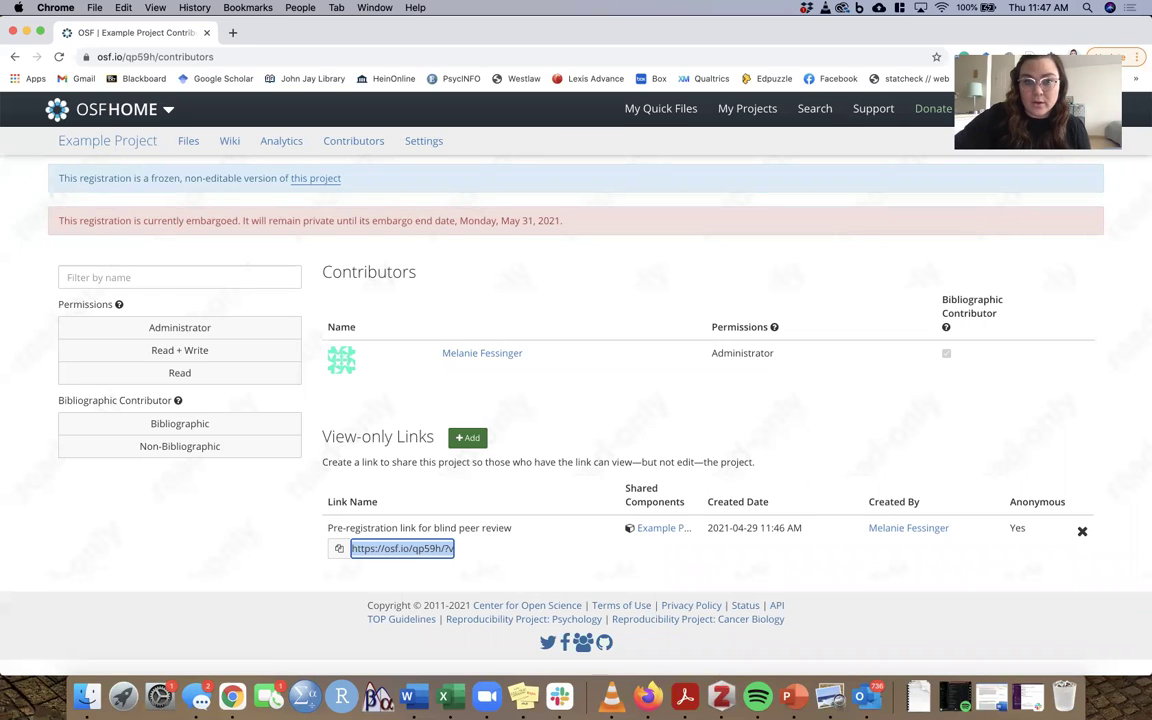
Return from the registration to Example Project and bring up the View-only Links section of its settings.
left_click(418, 141)
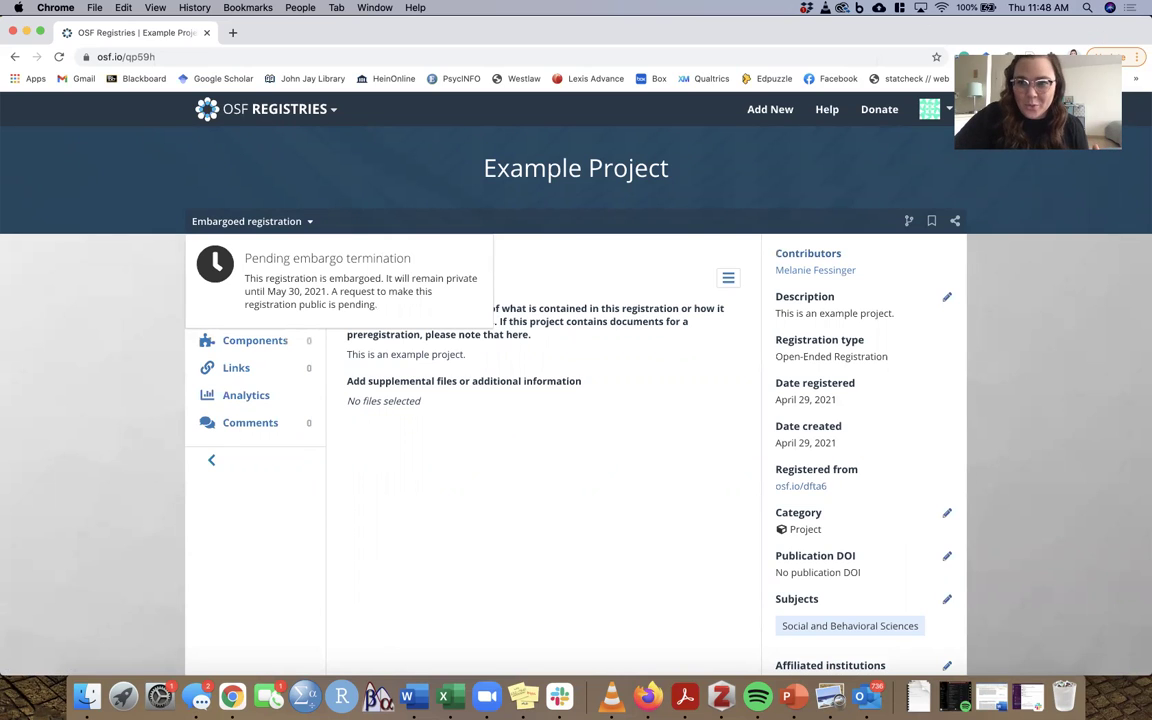
key("super+bracketleft")
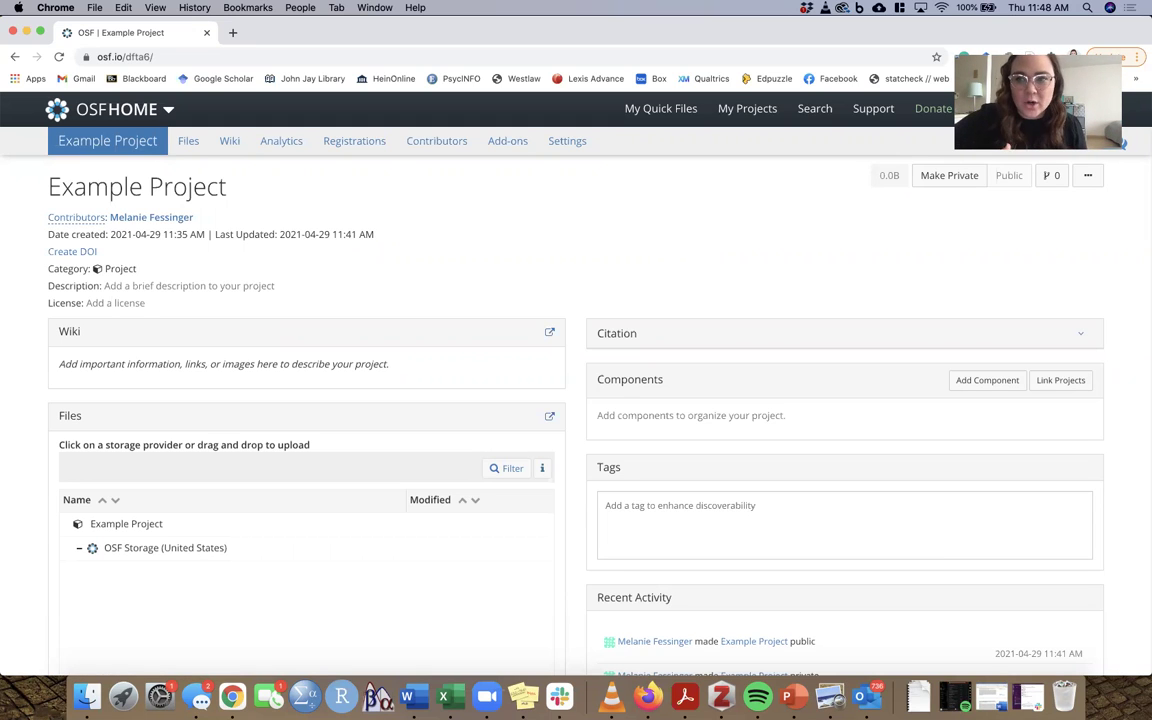
left_click(566, 144)
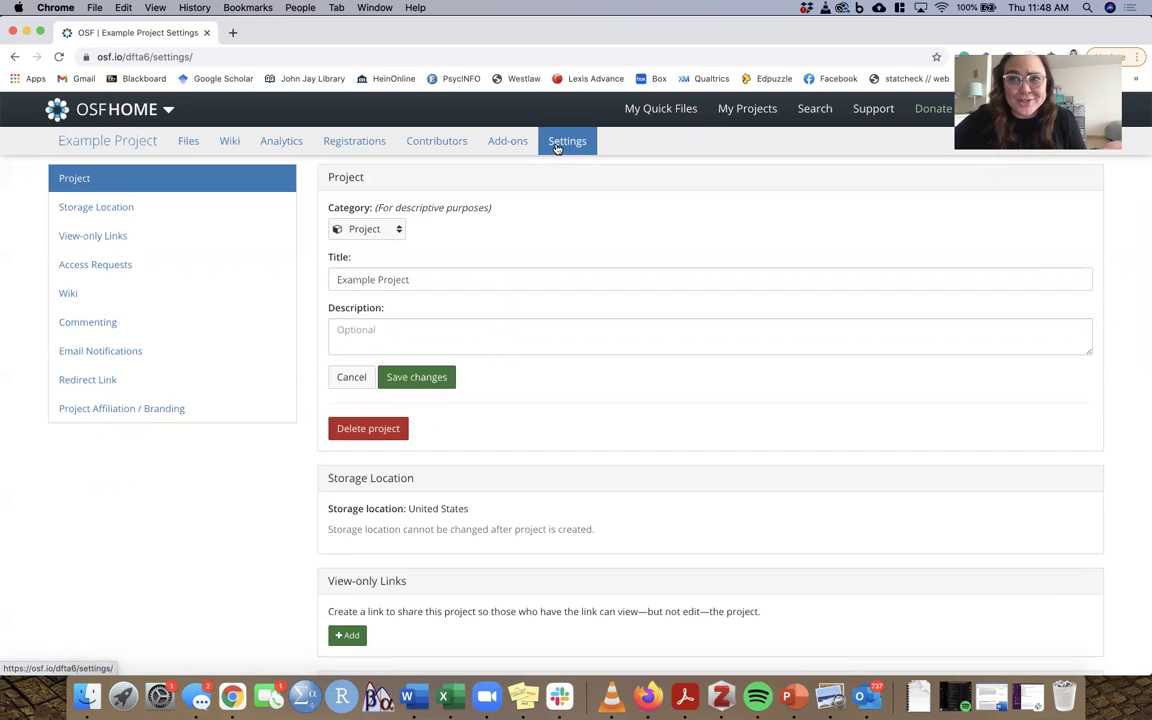
scroll(557, 147, "down", 2)
scroll(557, 147, "up", 2)
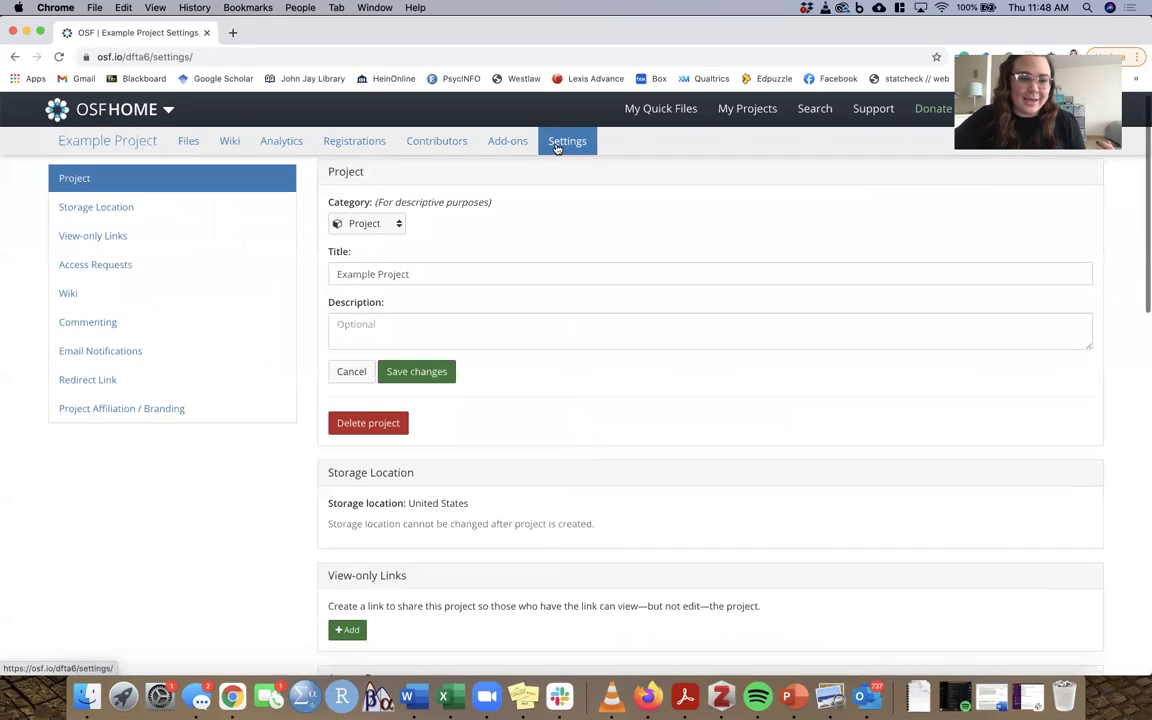
scroll(557, 147, "down", 5)
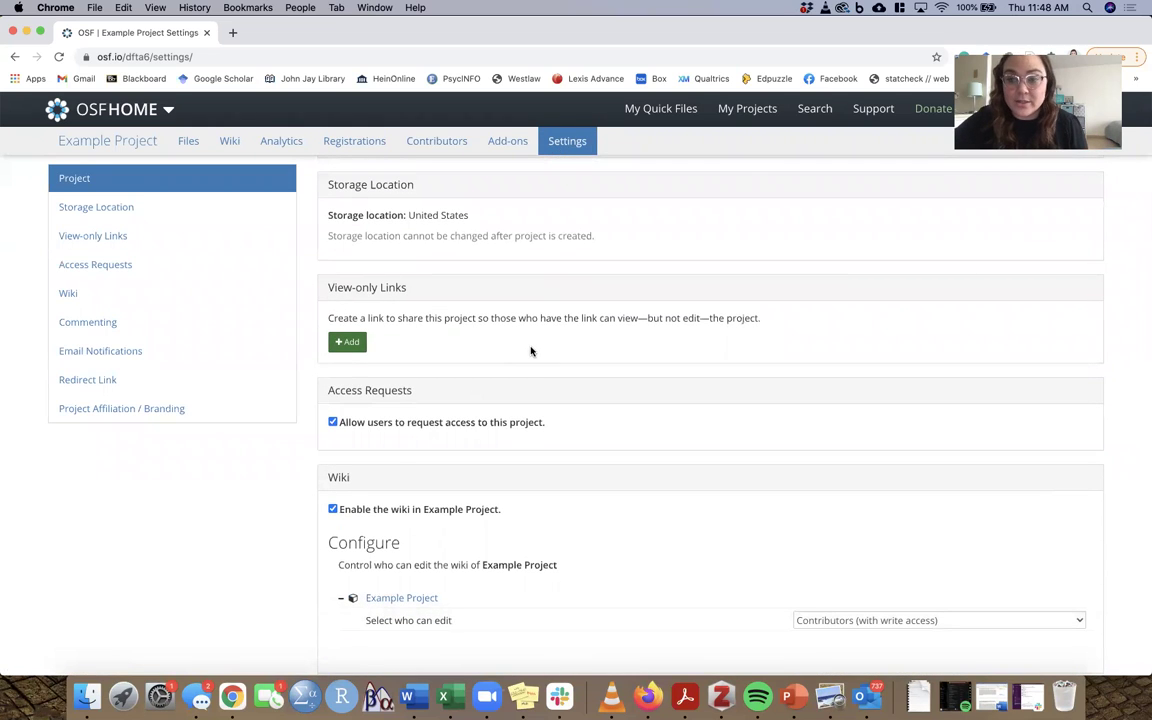
Create a view-only project link named "For blinded peer review" with an anonymized contributor list, and select its URL.
left_click(348, 343)
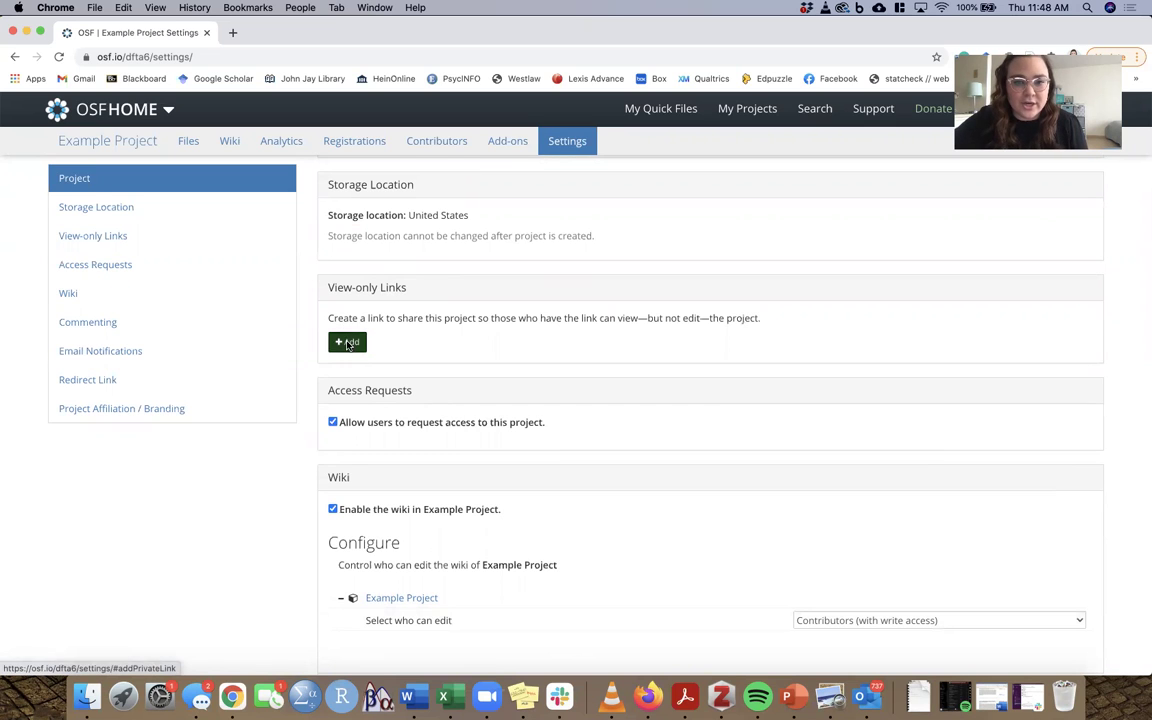
left_click(419, 207)
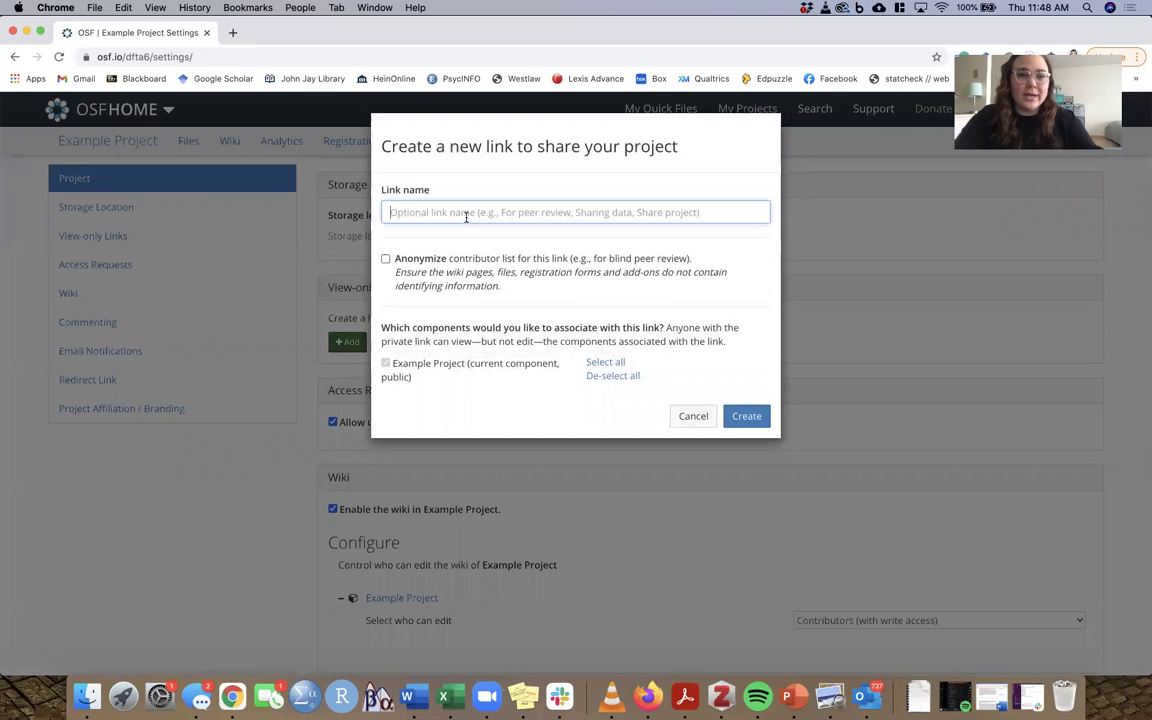
type("For blinded pe")
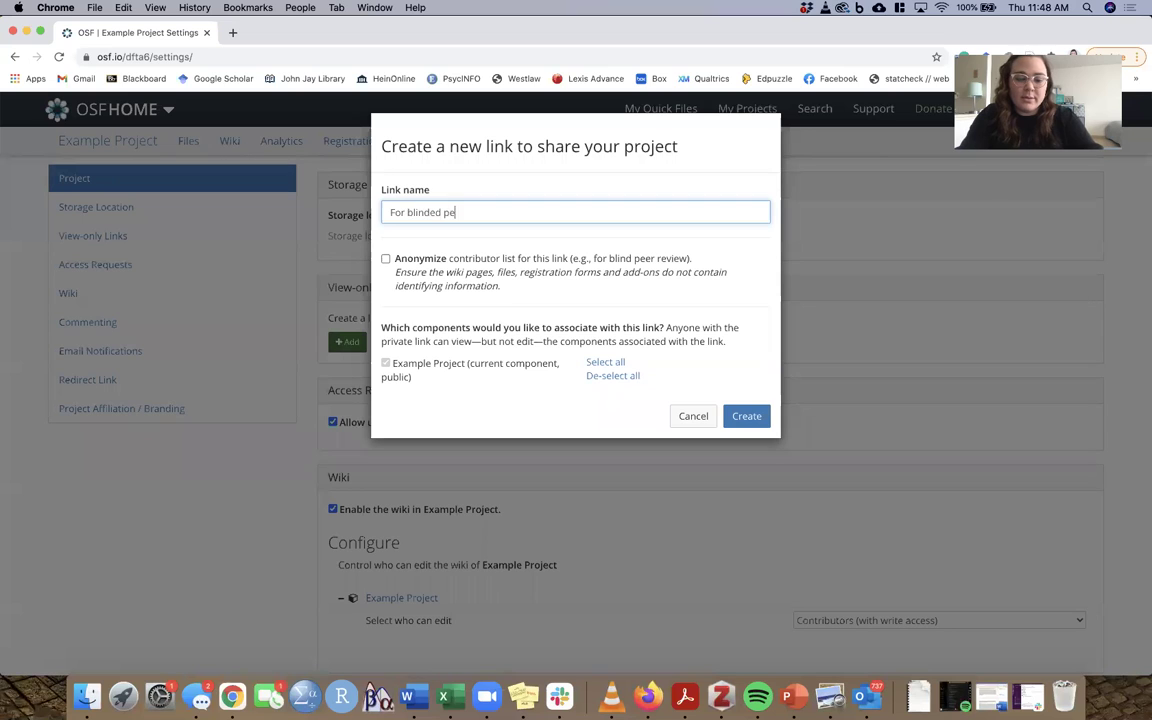
type("er review")
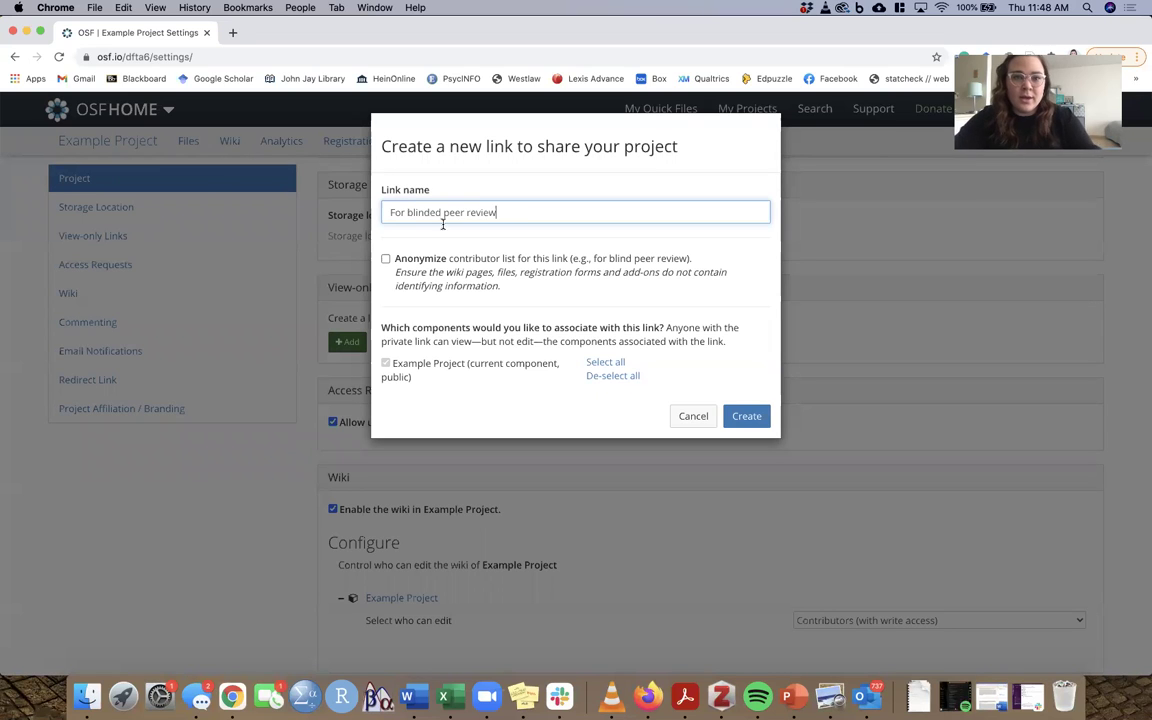
left_click(447, 276)
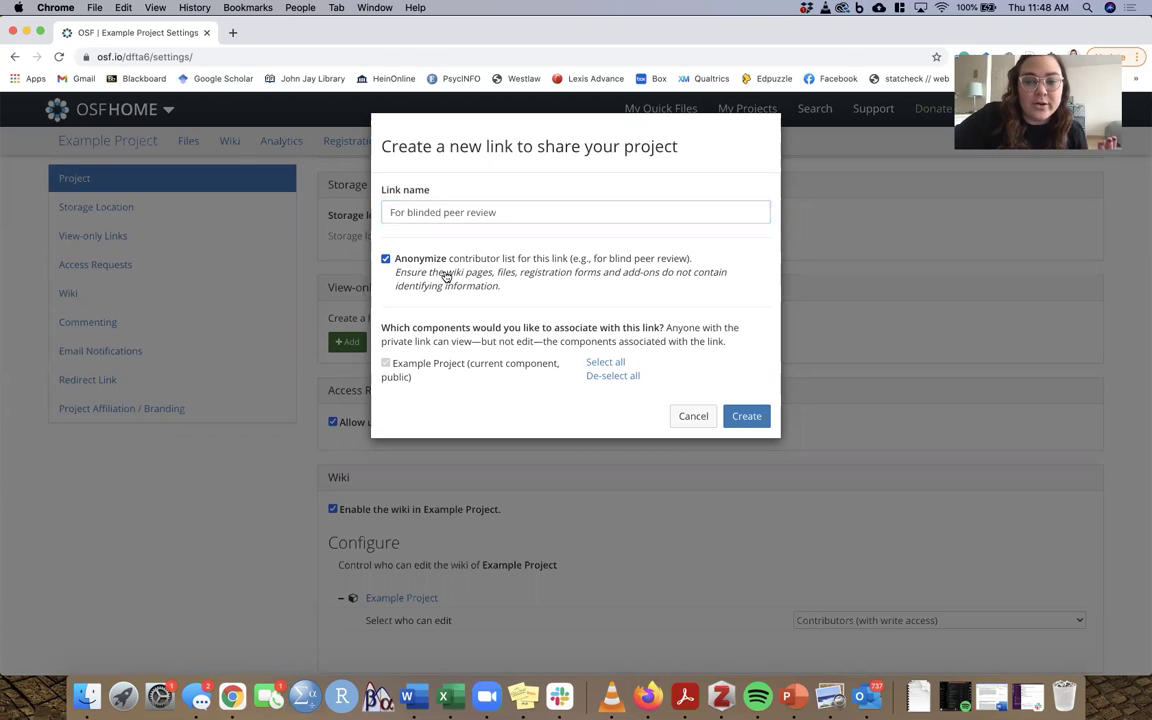
left_click(740, 416)
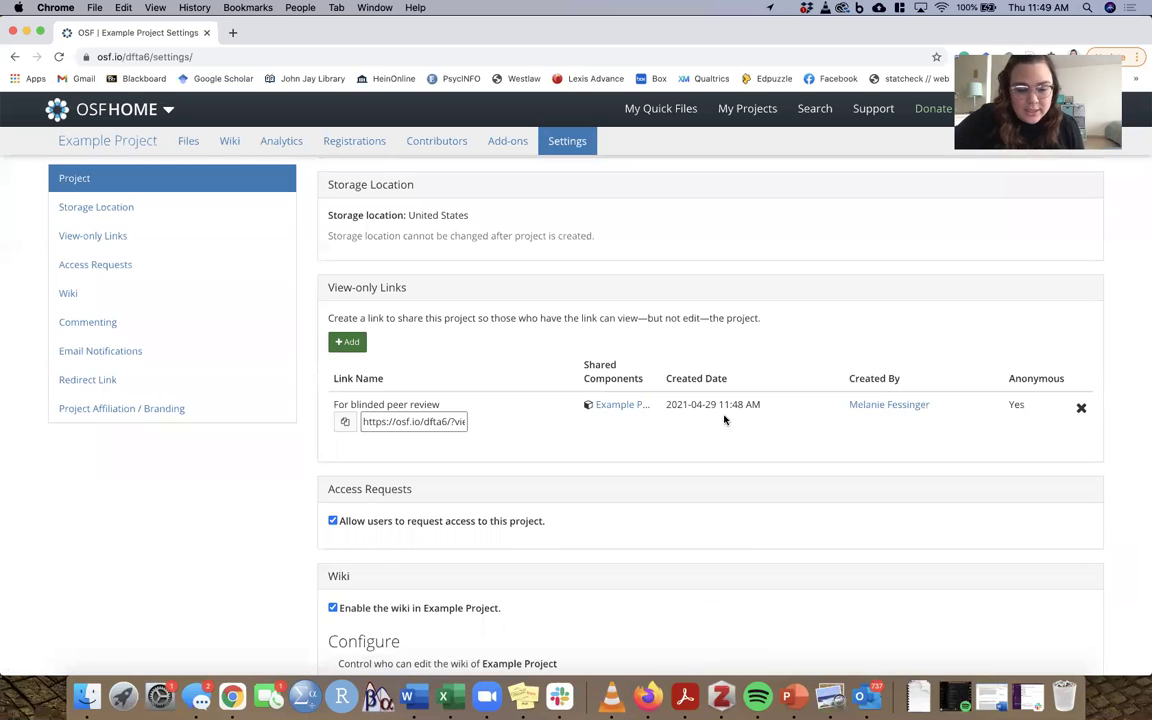
left_click(450, 422)
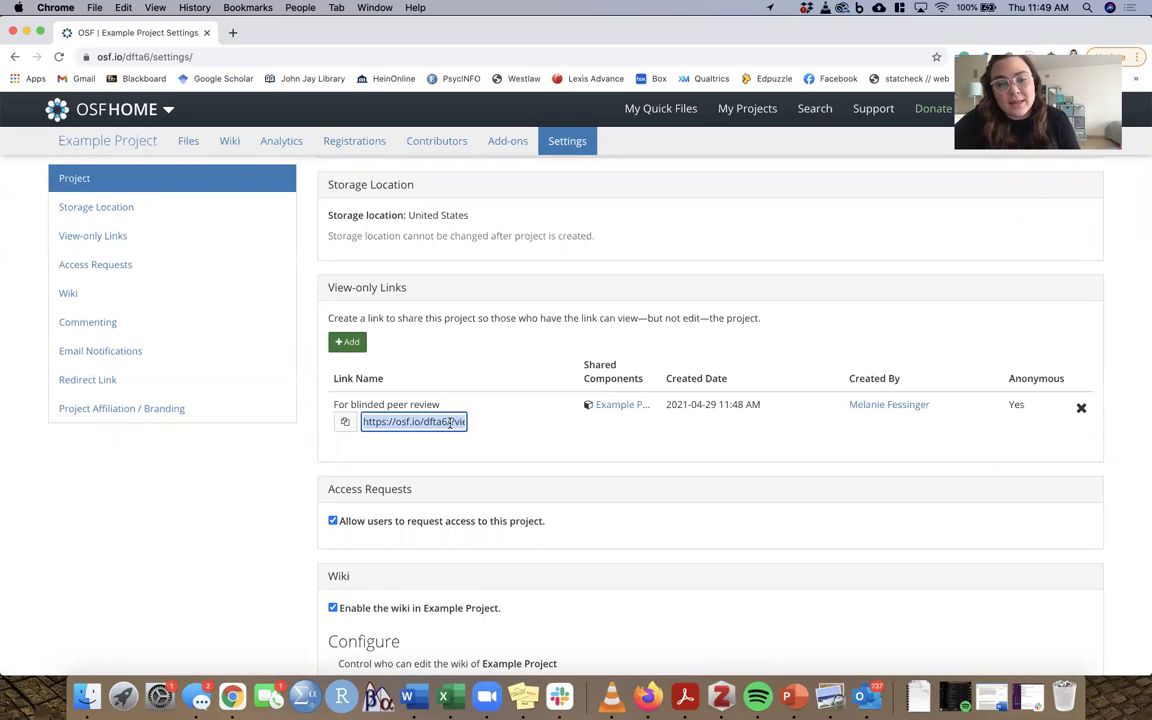